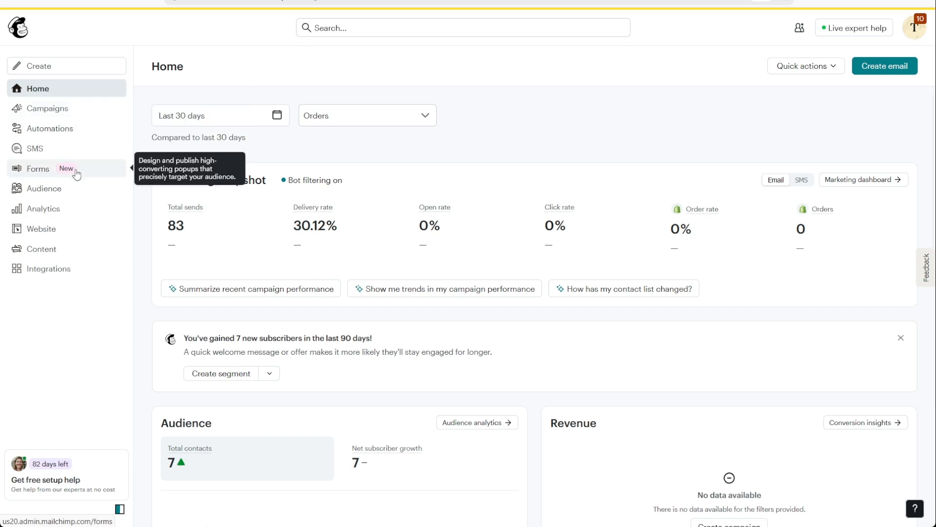
Step: Open the popup forms overview and start creating a new popup form
click(76, 174)
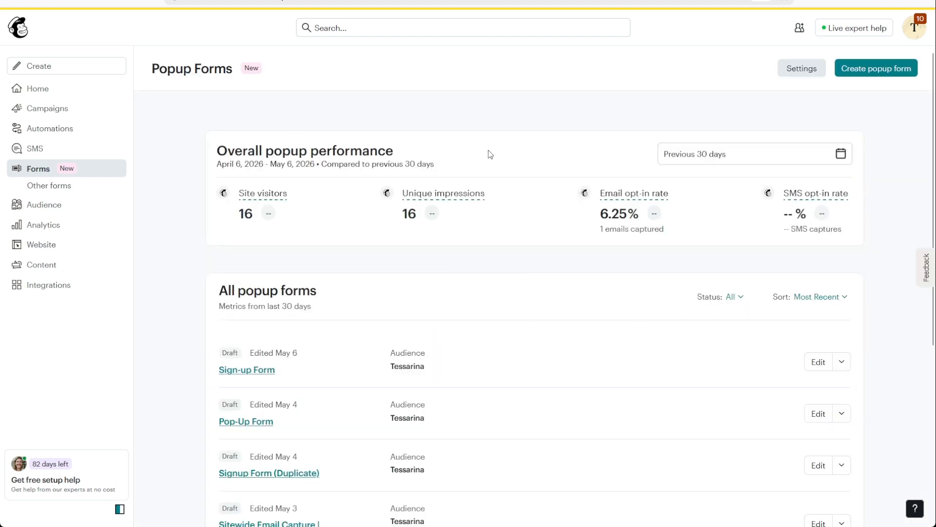
scroll(466, 199, down, 2)
scroll(467, 203, up, 2)
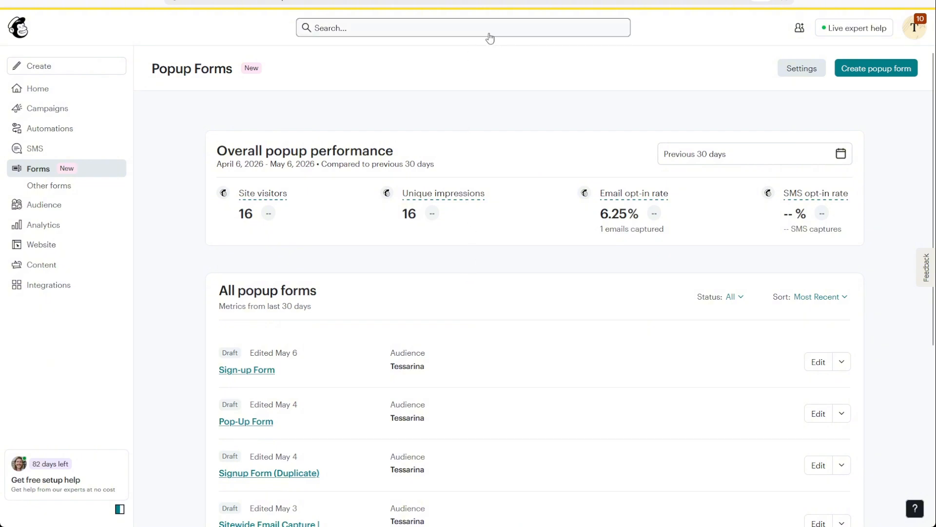
click(883, 75)
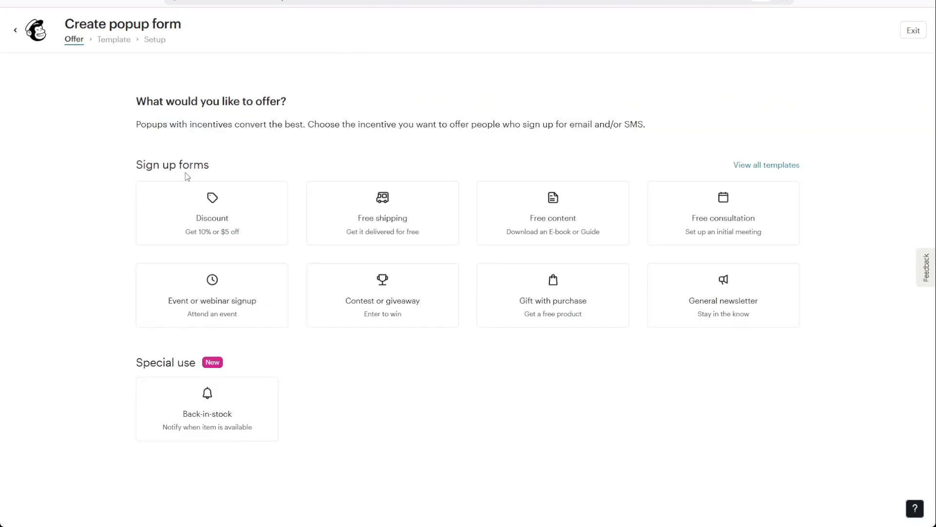
Step: Choose Discount as the sign-up incentive for the new popup form
drag(113, 165, 262, 150)
click(262, 152)
drag(115, 367, 197, 367)
click(199, 369)
click(236, 222)
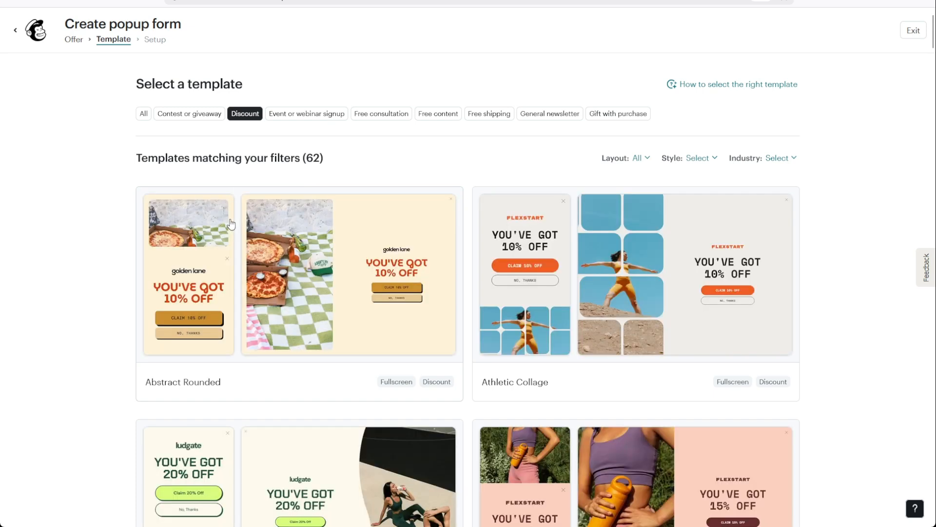
Step: Browse the discount templates and select the Abstract Rounded fullscreen template
scroll(712, 248, down, 3)
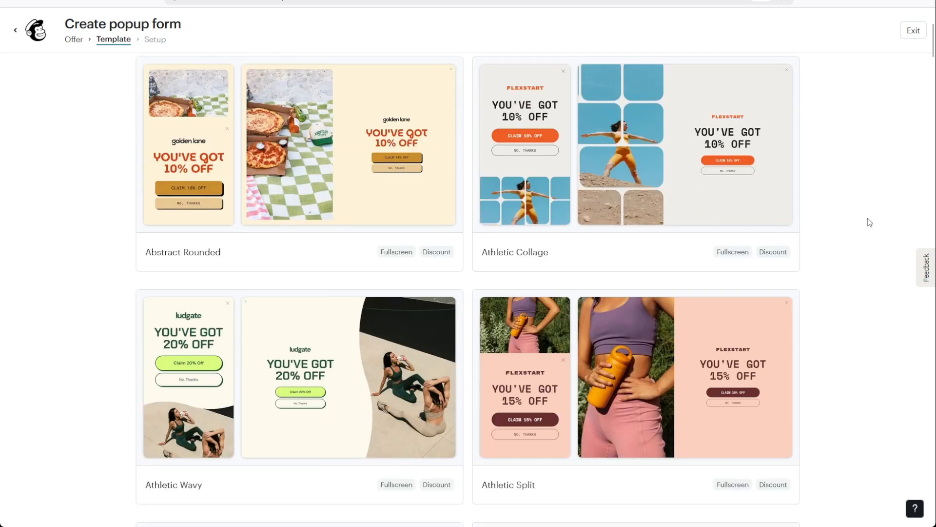
scroll(870, 241, down, 5)
scroll(870, 240, up, 4)
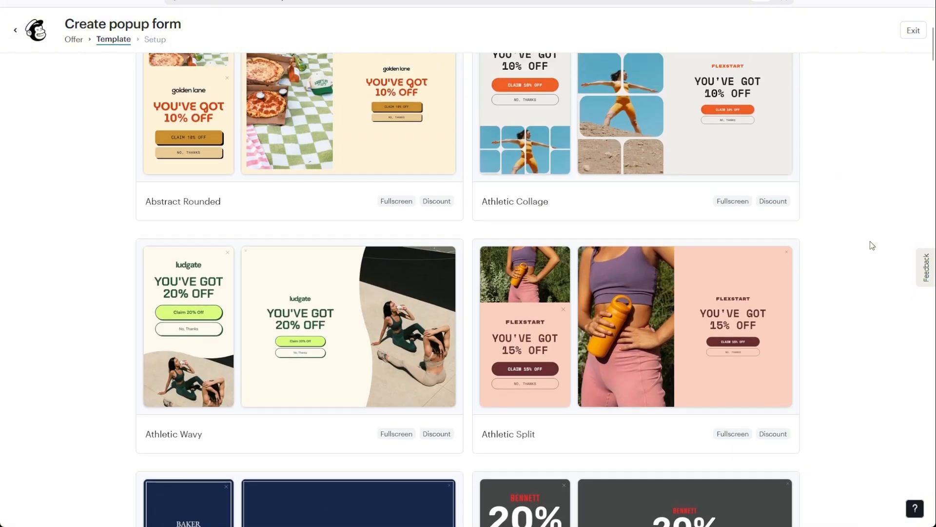
scroll(867, 241, up, 4)
scroll(864, 240, down, 2)
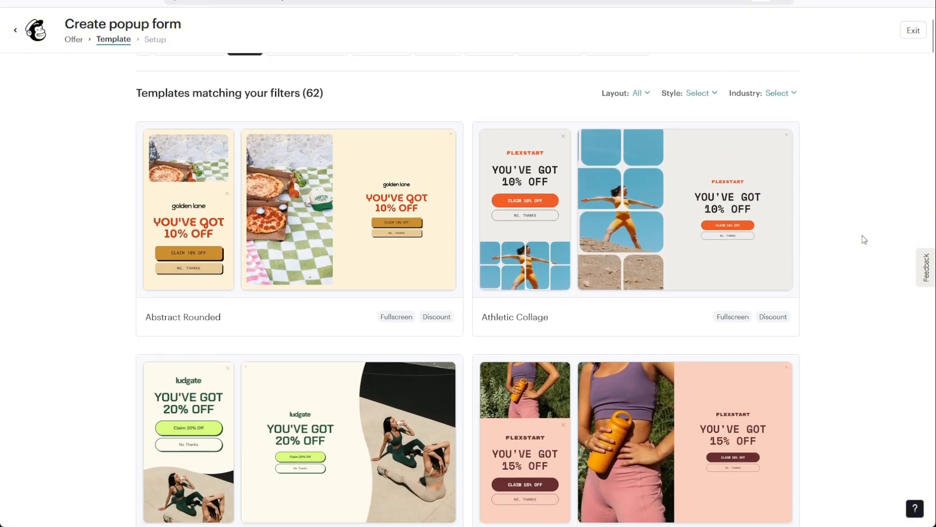
click(312, 236)
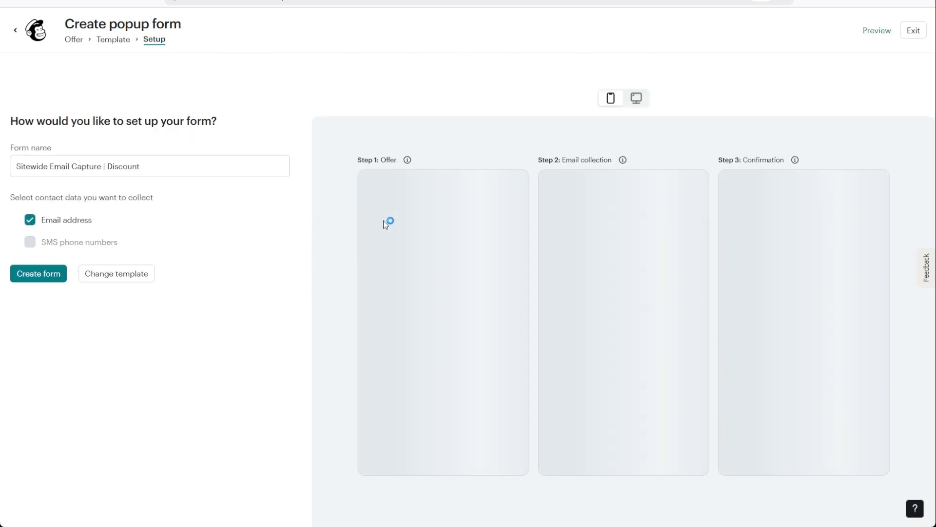
Step: Name the form "Discount Form | PopForm" and create it with email address collection
drag(174, 175, 23, 195)
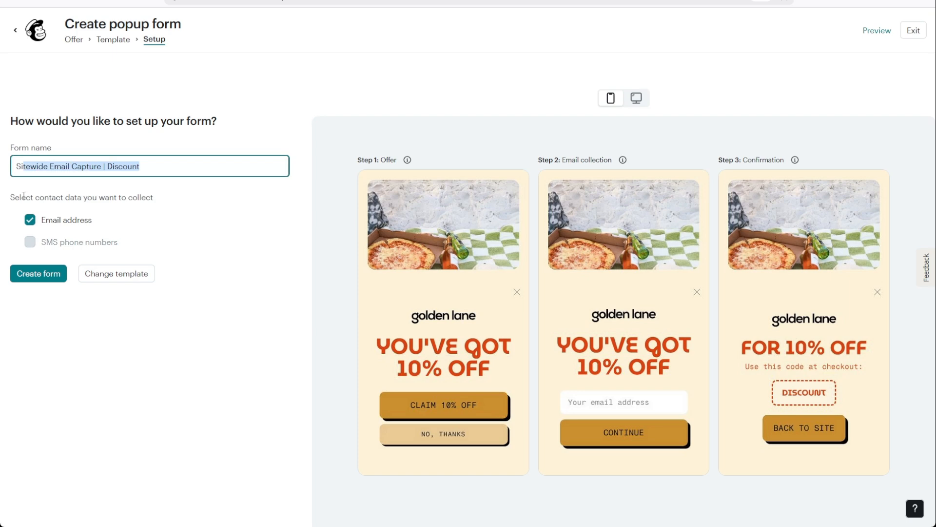
key(BackSpace)
text(Discount Form)
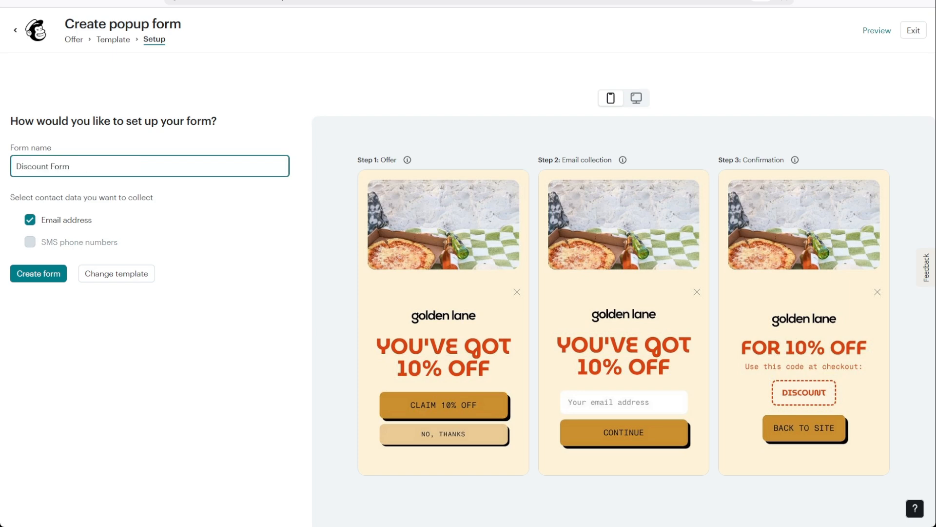
text( | PopForm)
click(52, 281)
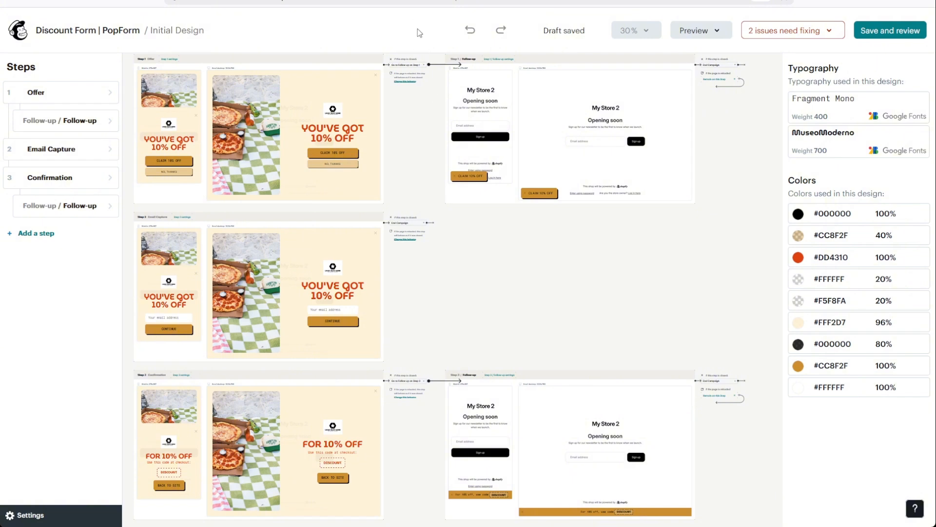
Step: Examine the Offer and Email Capture steps of the popup design up close on the canvas
click(635, 37)
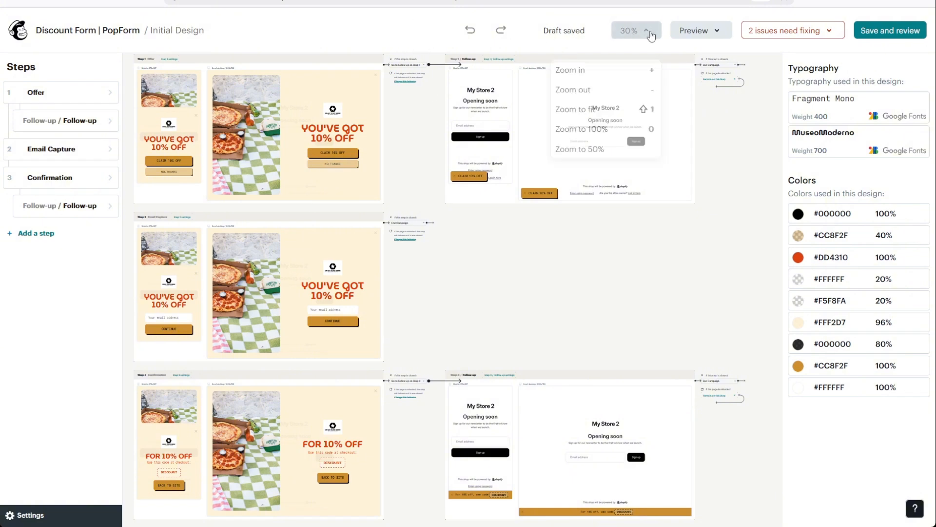
click(653, 70)
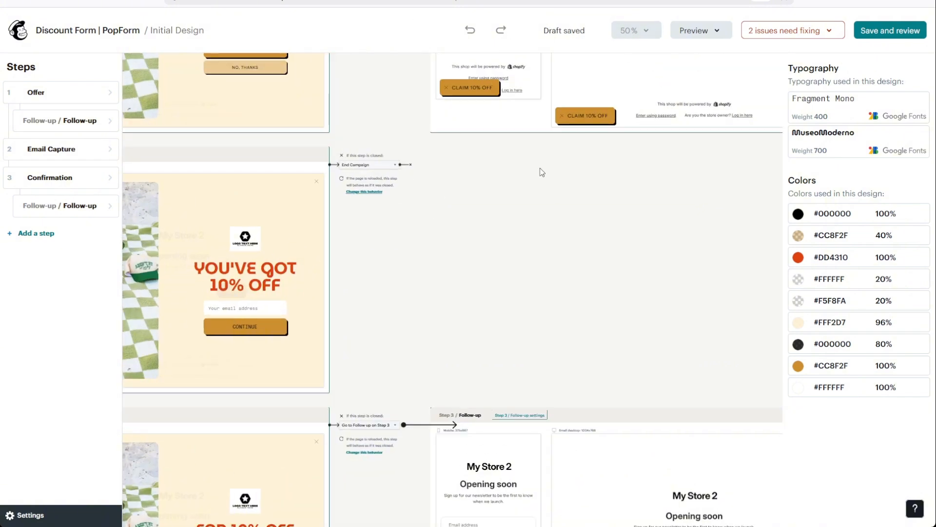
drag(540, 168, 730, 363)
drag(598, 180, 646, 247)
drag(693, 210, 754, 282)
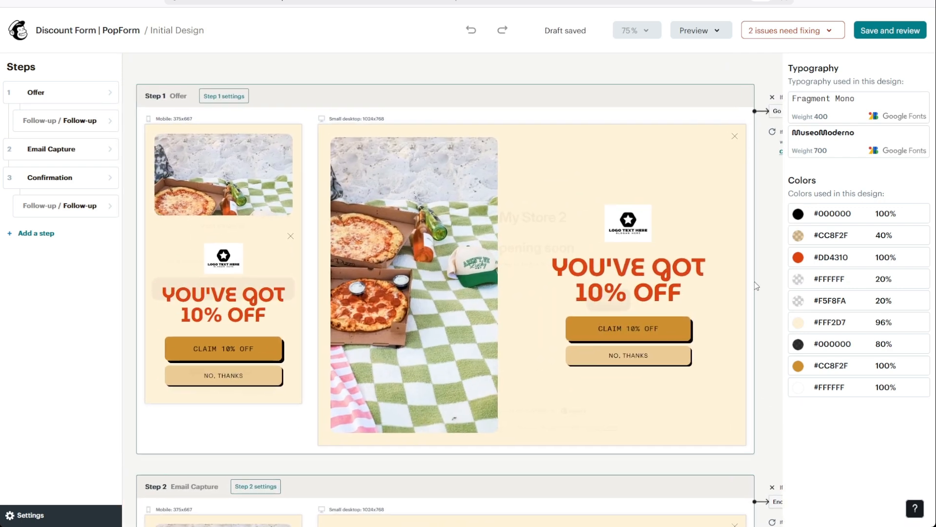
click(368, 129)
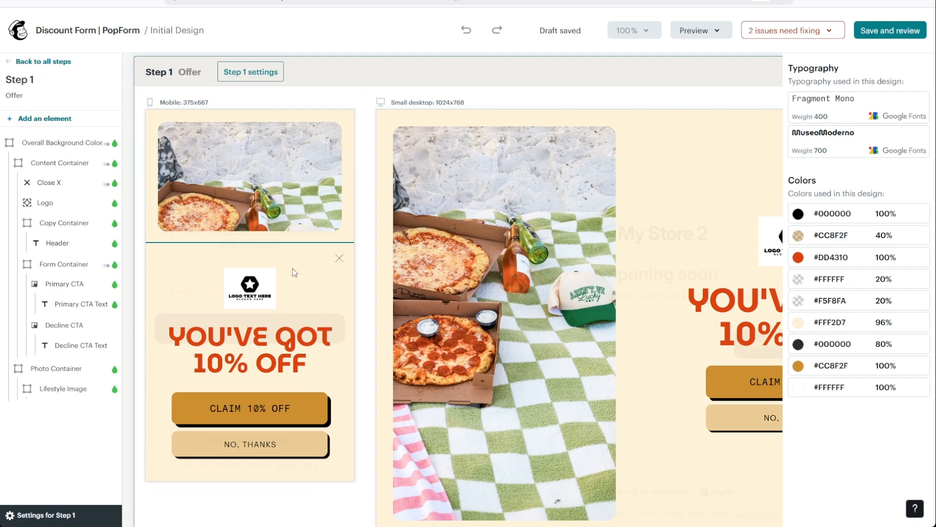
scroll(260, 249, down, 8)
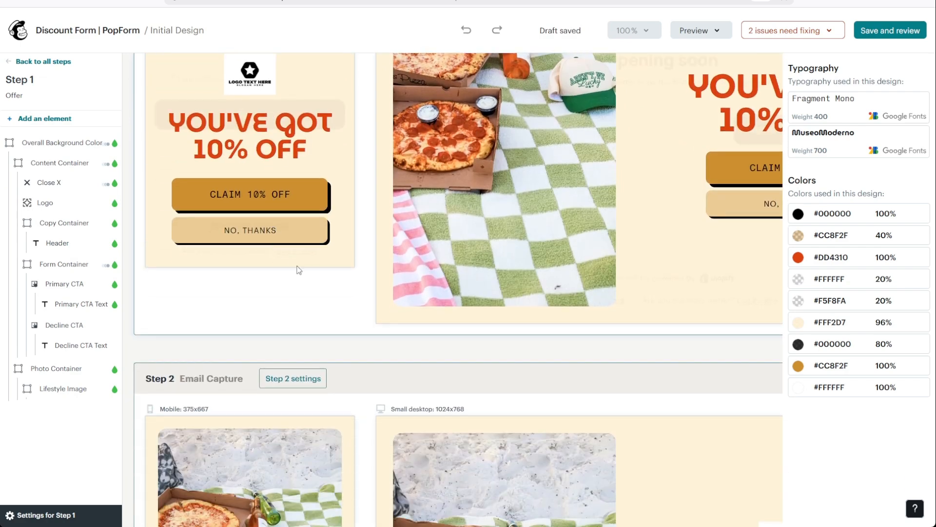
scroll(375, 292, down, 8)
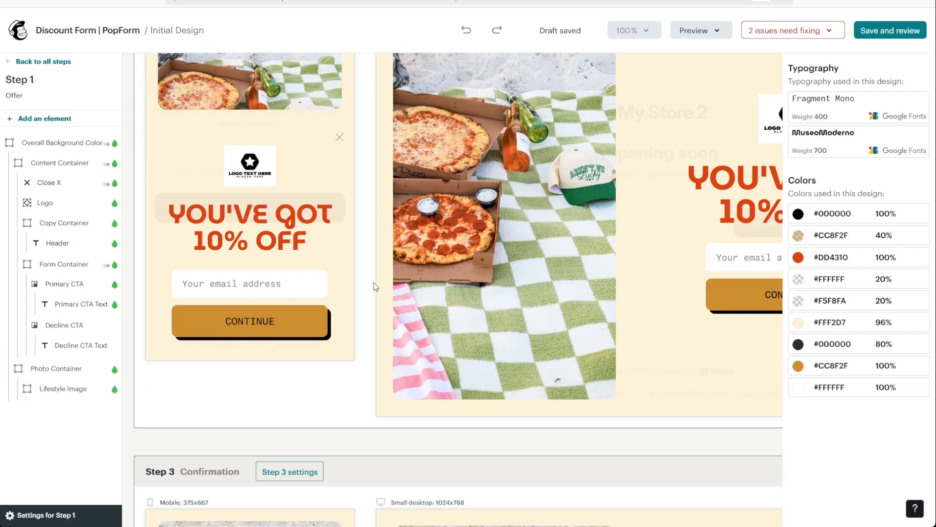
scroll(373, 288, up, 10)
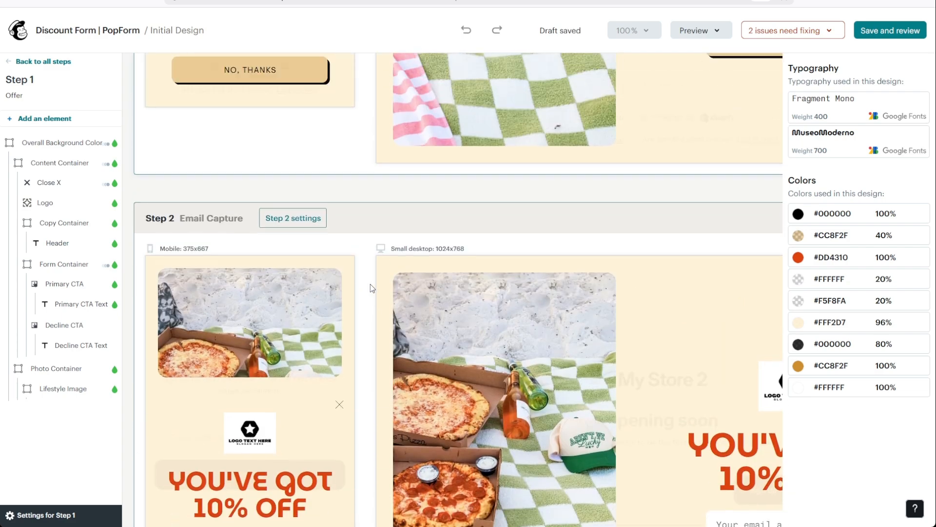
scroll(371, 284, up, 1)
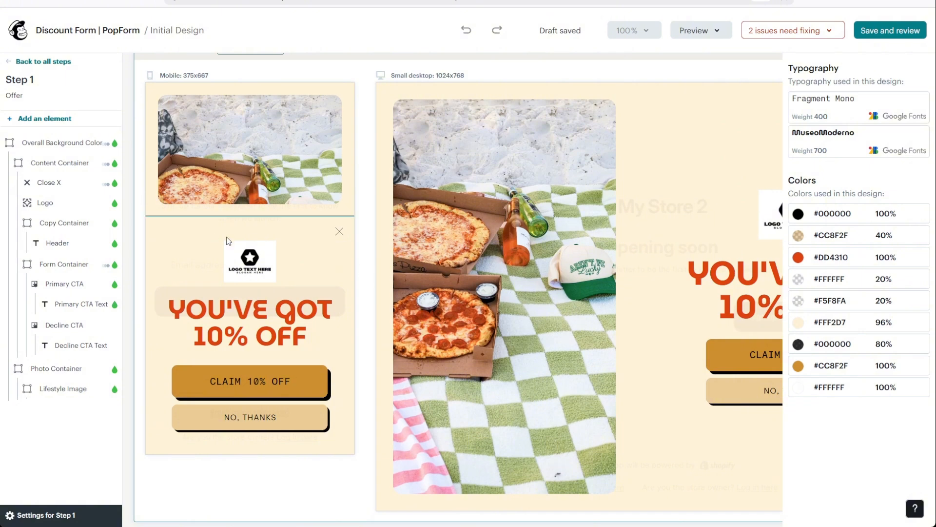
Step: Delete the Logo element from the Content Container of the Offer step
click(274, 236)
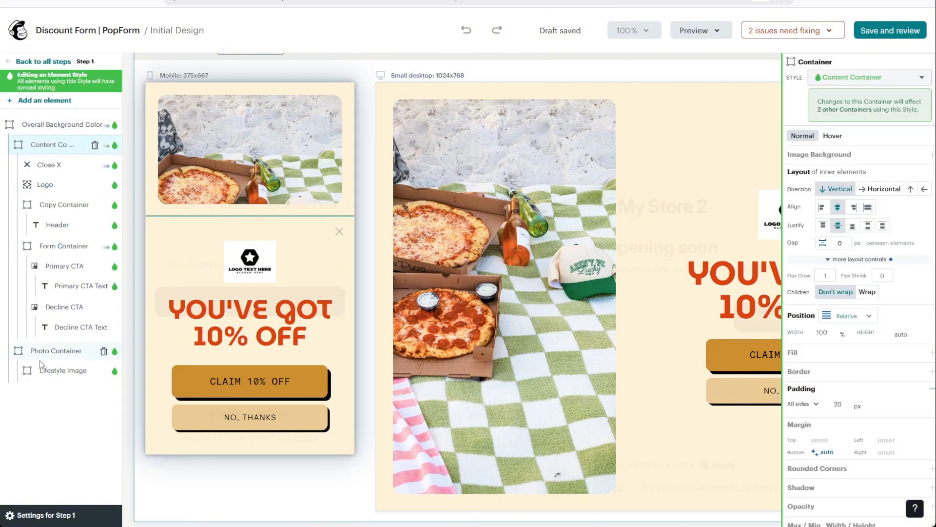
click(273, 263)
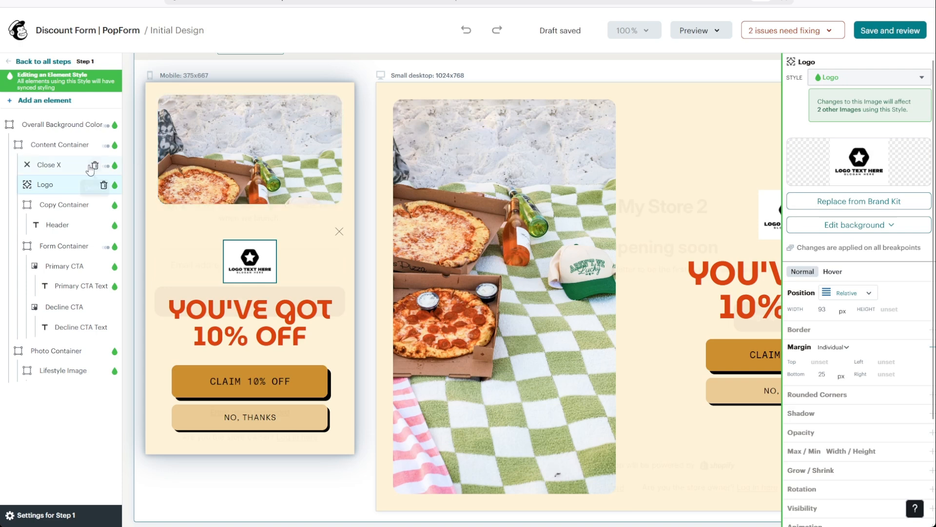
click(103, 185)
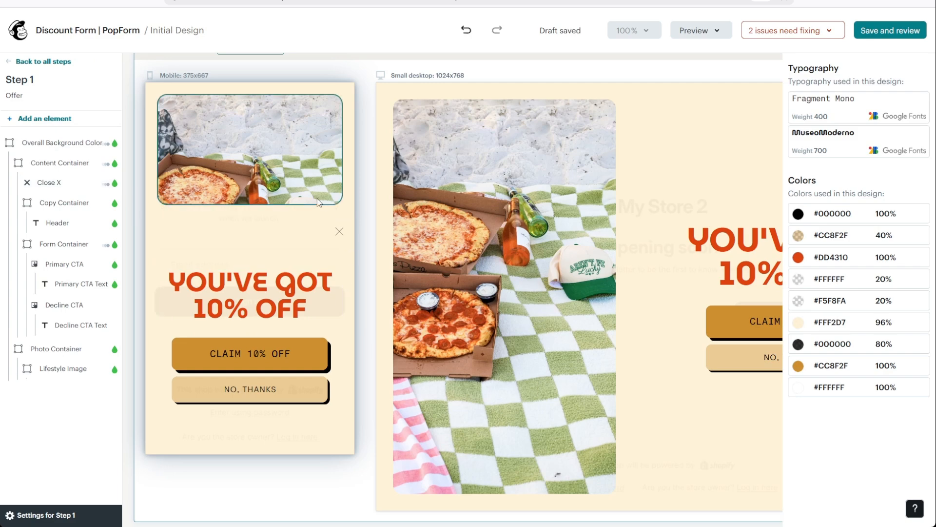
Step: Compare the edited Offer step with the Email Capture step's logo, header and email field
scroll(360, 241, down, 3)
scroll(359, 241, down, 3)
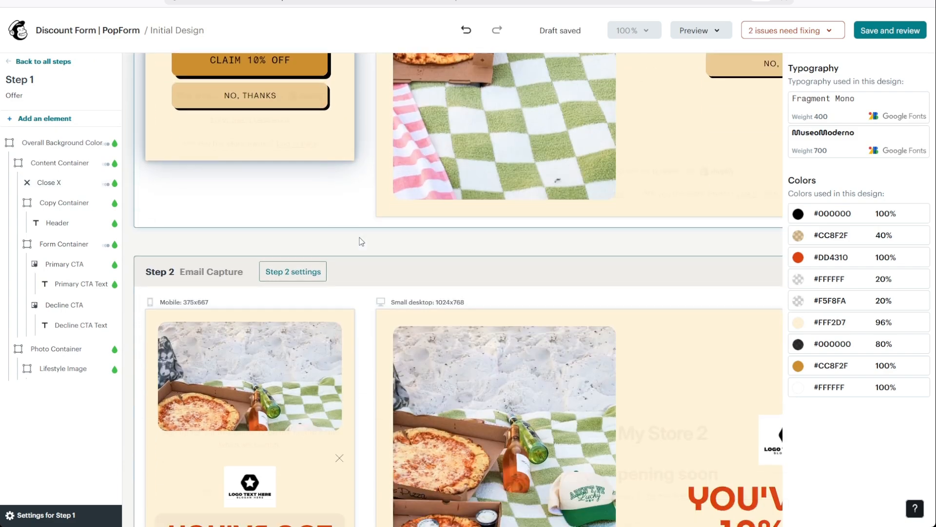
scroll(359, 240, up, 6)
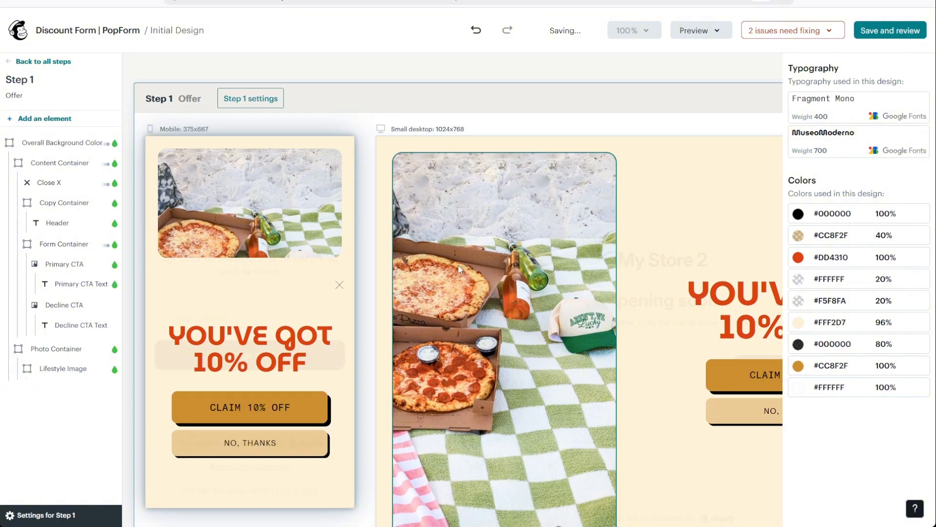
scroll(458, 264, down, 5)
scroll(456, 261, down, 3)
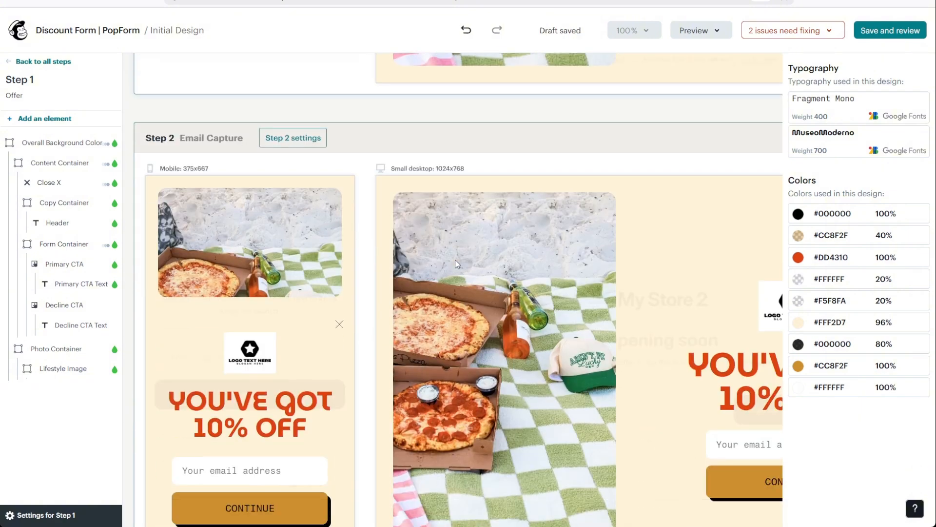
scroll(434, 241, down, 1)
scroll(250, 309, down, 4)
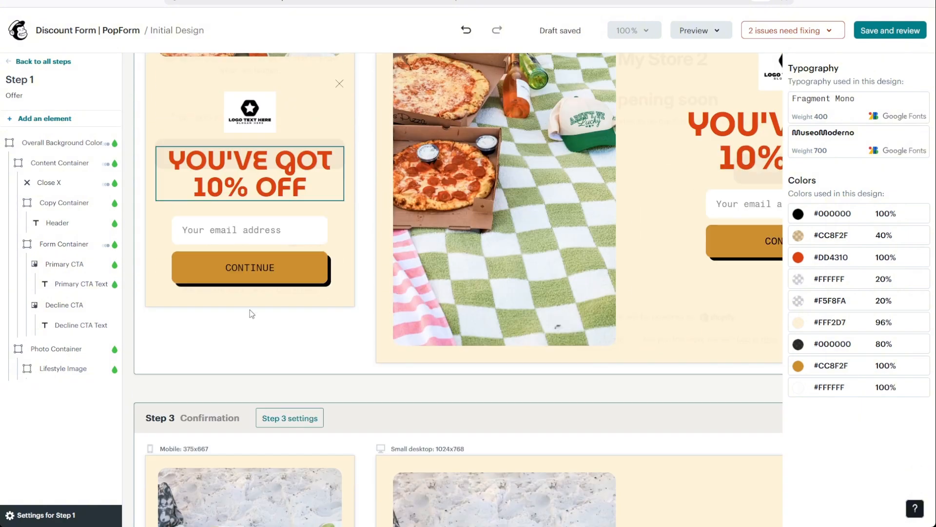
scroll(249, 309, up, 9)
scroll(261, 323, up, 4)
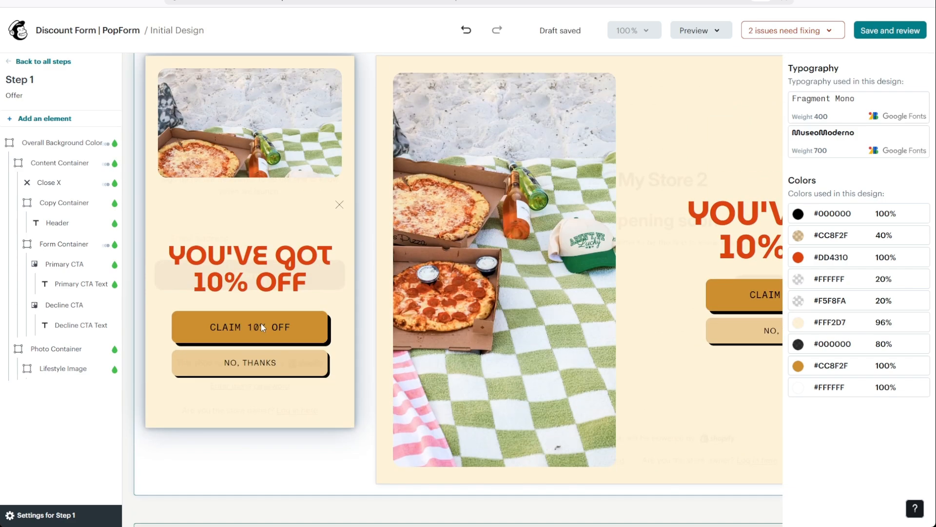
Step: Look through the elements available for the Offer step and the style options of its Header text
click(305, 241)
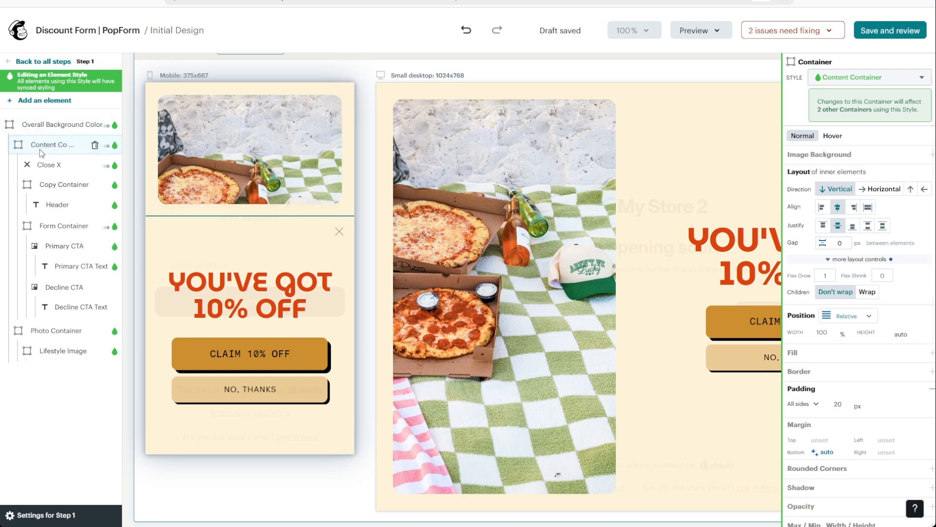
click(45, 102)
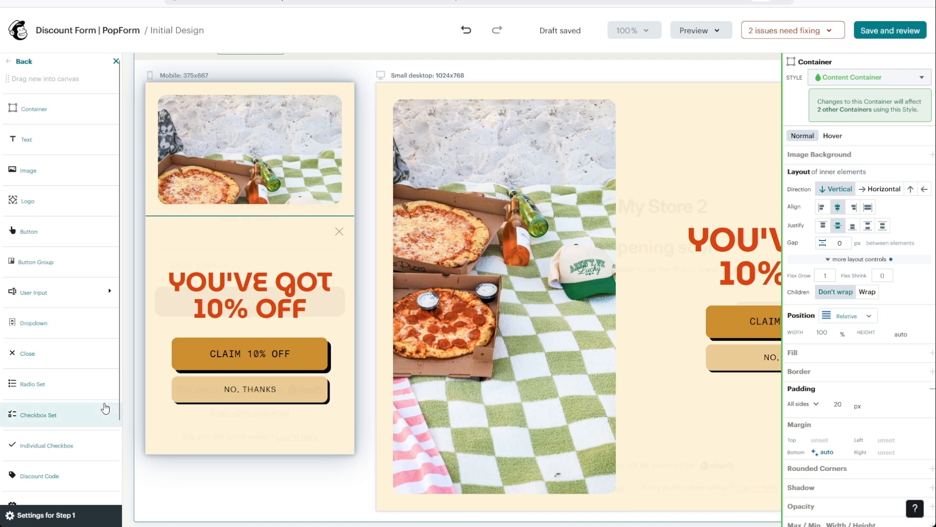
scroll(69, 384, down, 2)
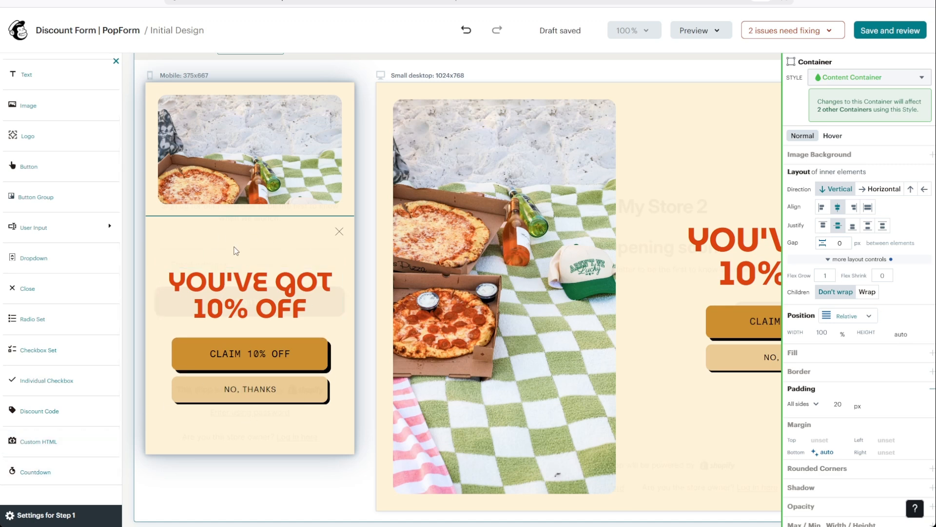
click(243, 279)
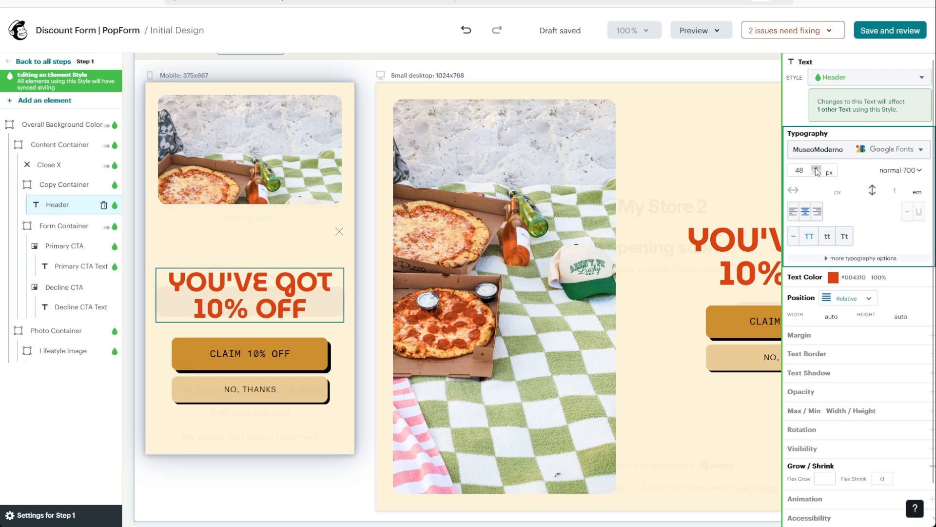
scroll(832, 240, down, 1)
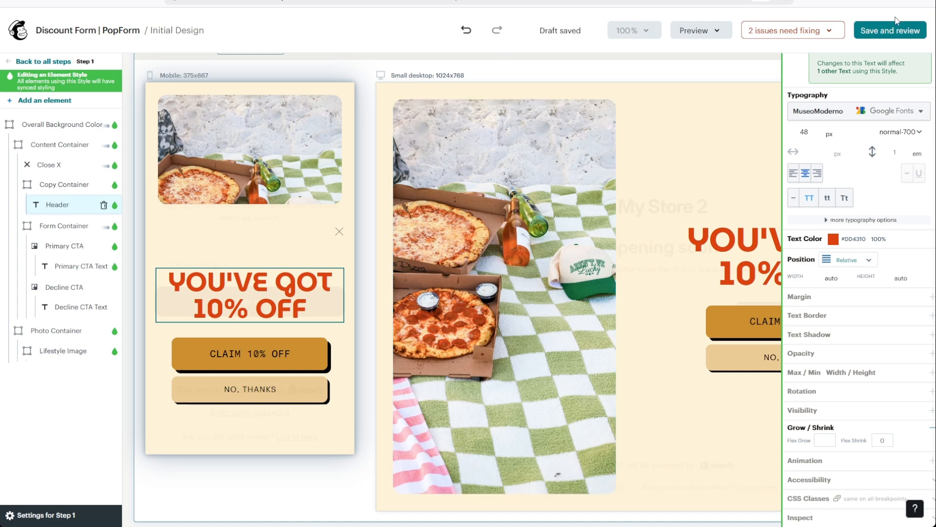
Step: Save the design, review the form's display settings and try to publish the form
click(899, 33)
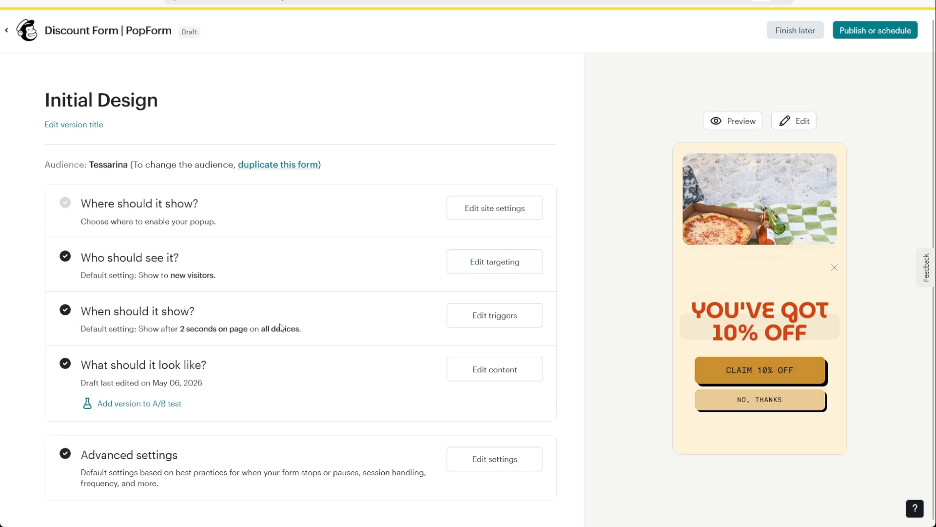
scroll(221, 326, up, 1)
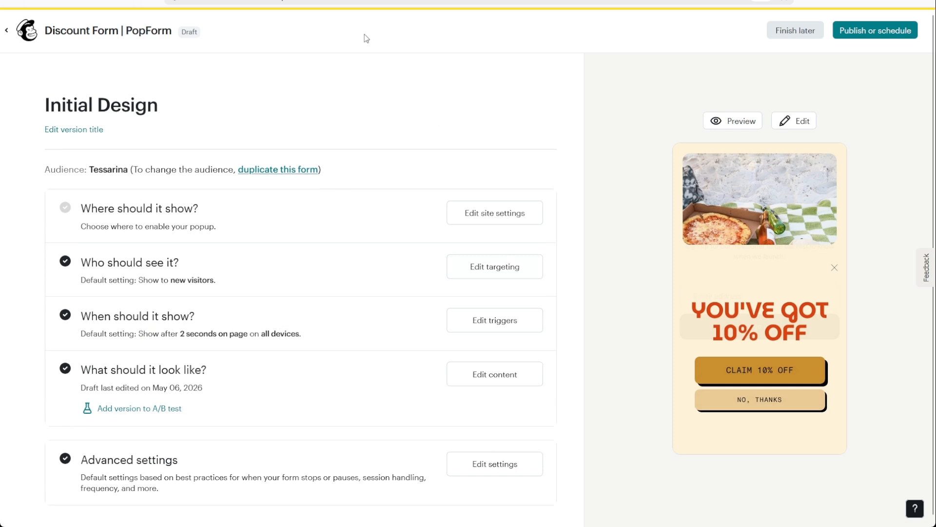
click(886, 39)
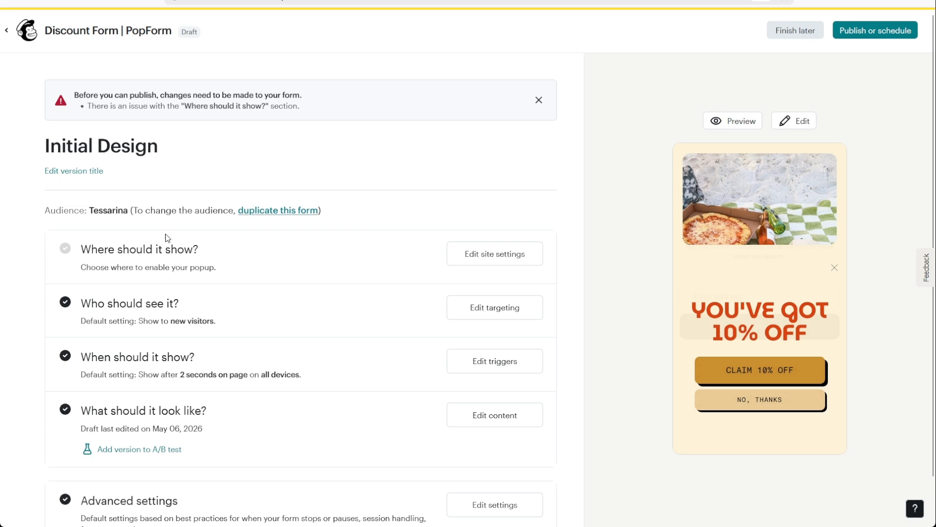
Step: Set My Site 4 as the site where the popup form will appear and save the site settings
click(508, 254)
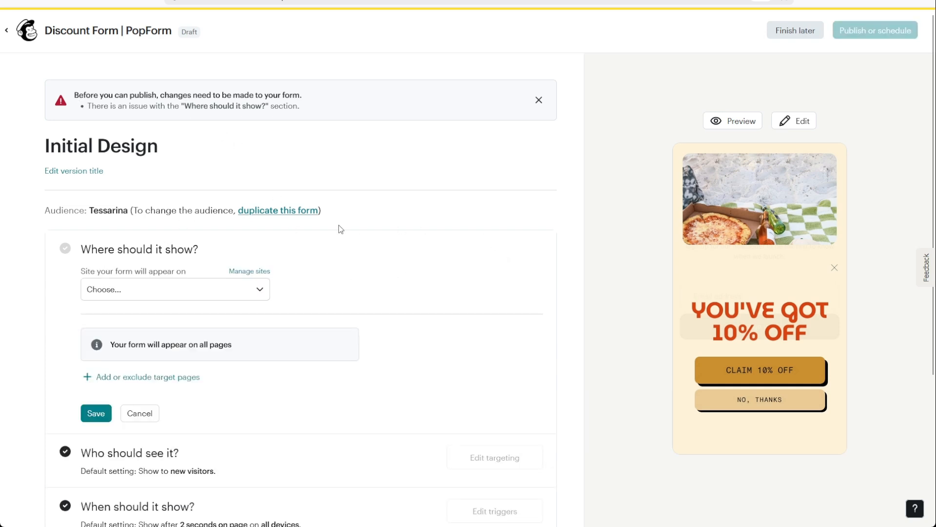
click(205, 291)
click(153, 313)
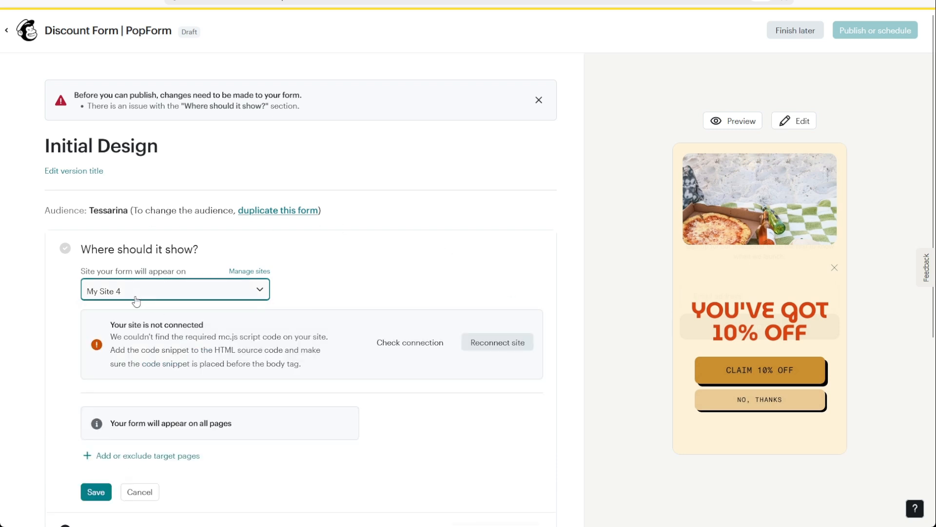
click(87, 495)
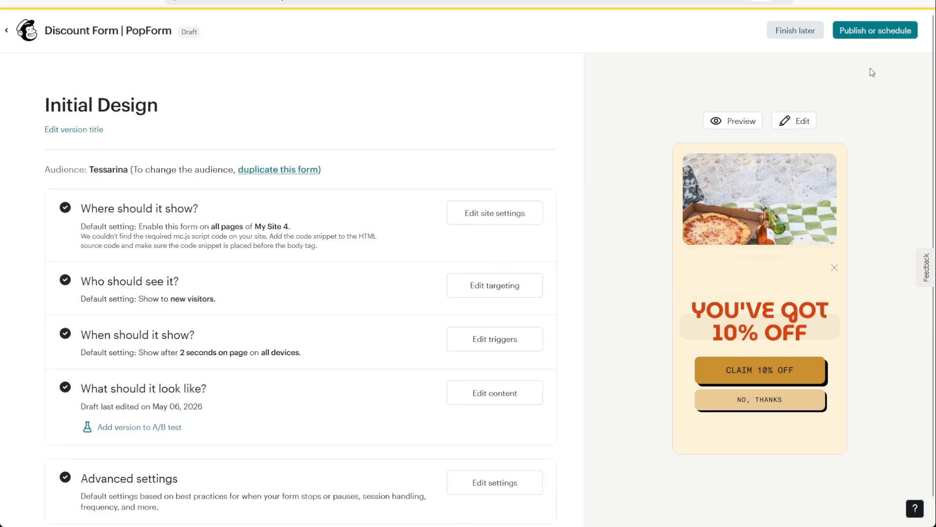
Step: Examine the form's scheduling options, including the start date and time and the optional stop date
click(874, 33)
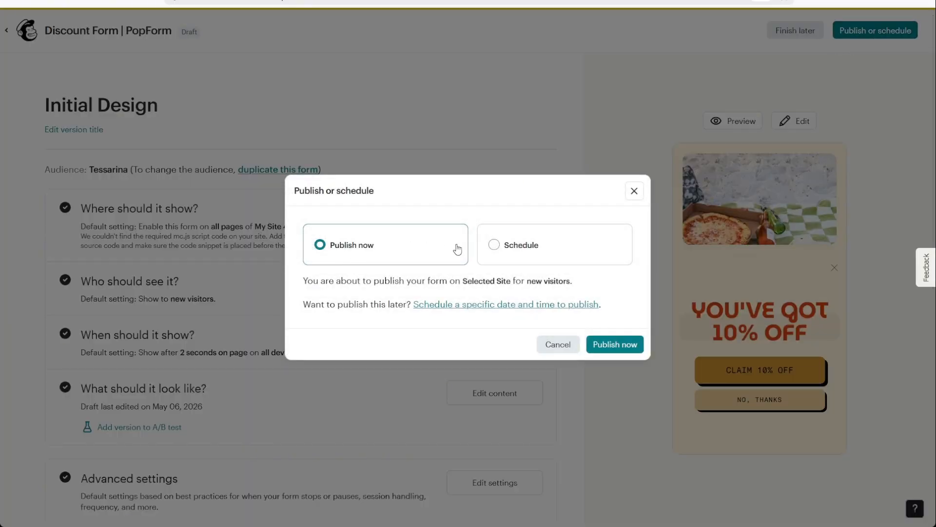
click(512, 245)
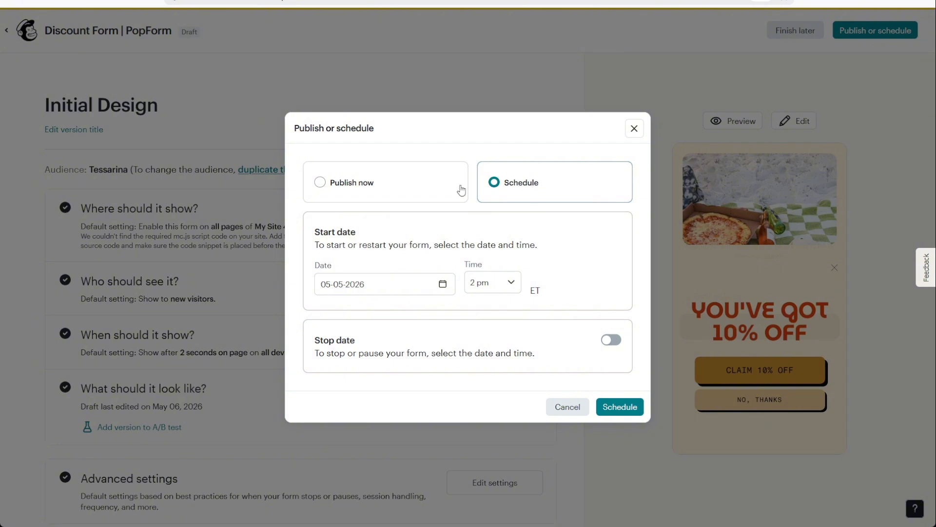
click(429, 282)
click(490, 283)
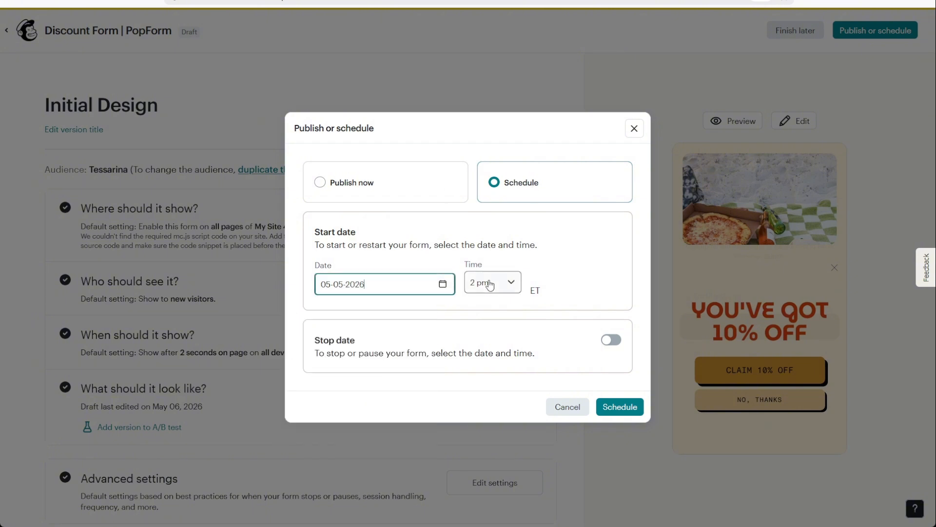
click(610, 338)
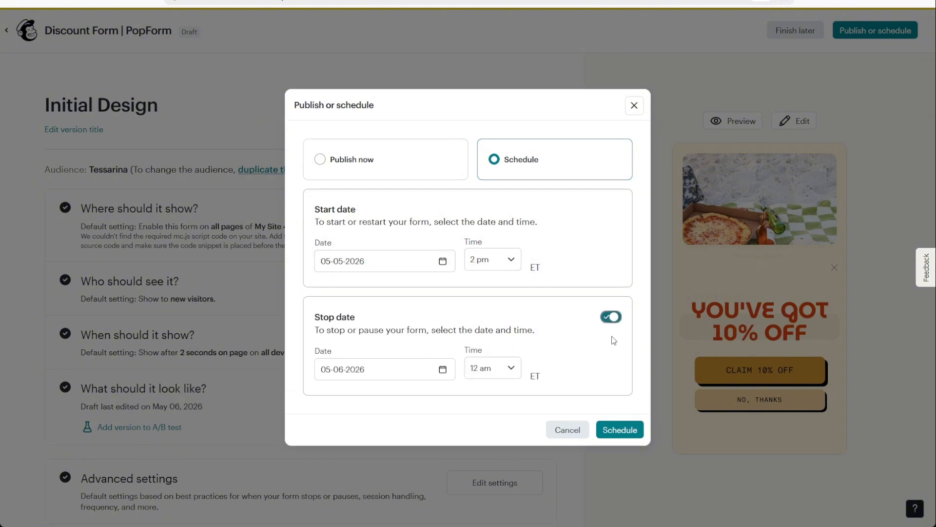
click(609, 322)
Step: Choose immediate publishing instead of scheduling and publish the popup form
click(431, 191)
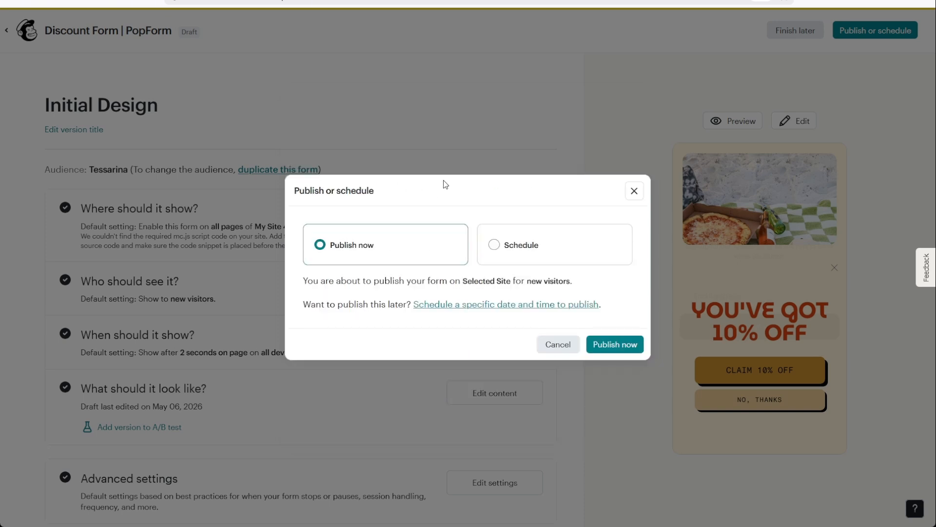
click(614, 344)
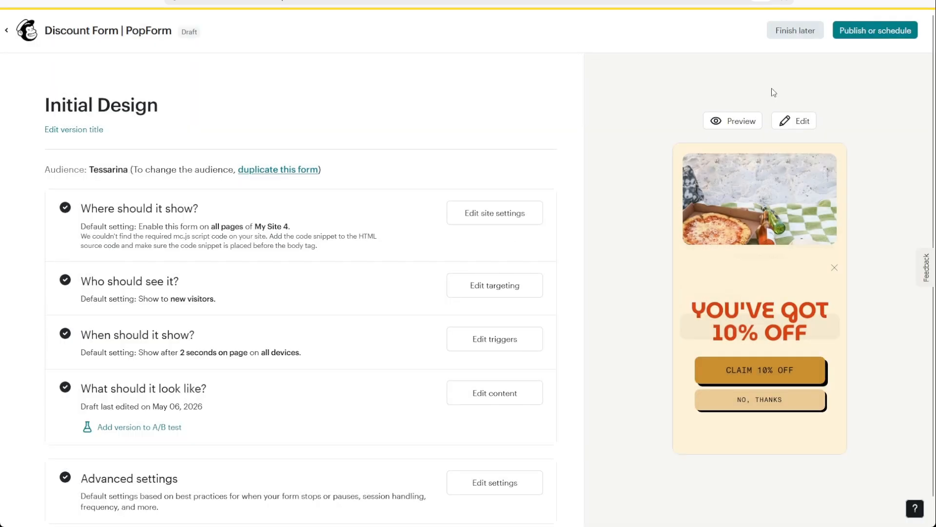